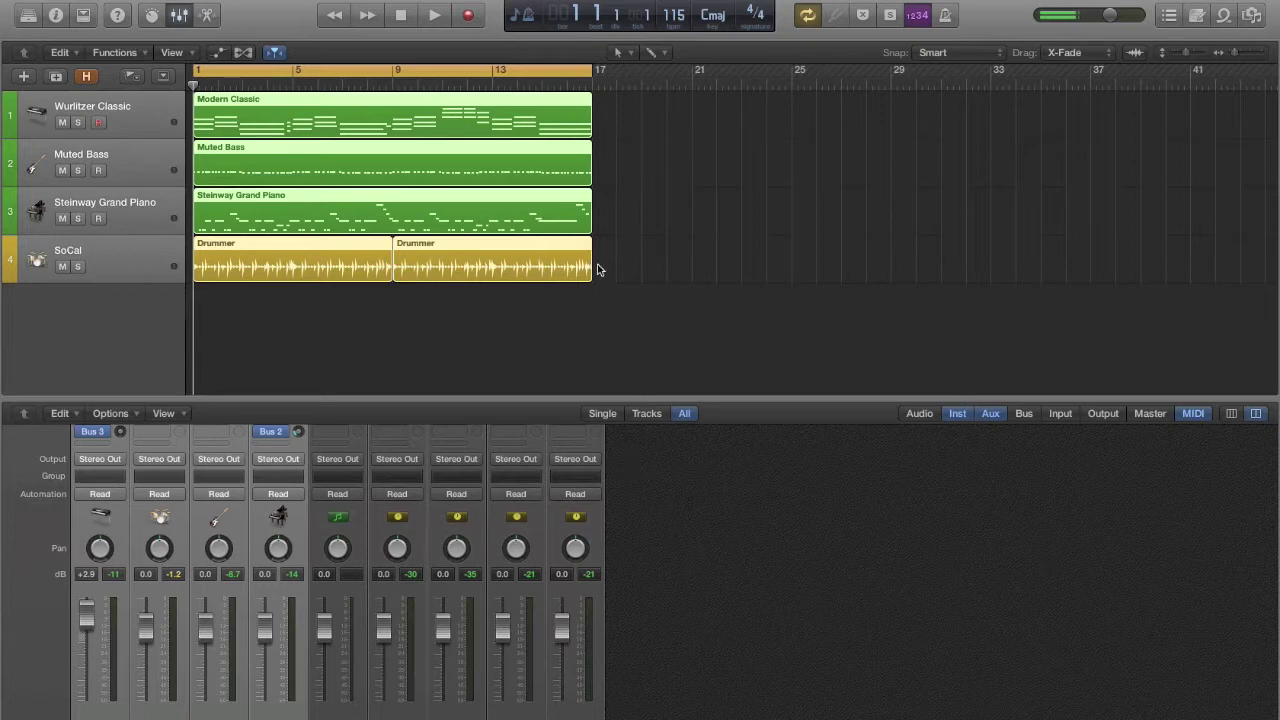
Step: Play the song and lower the four linked instrument faders together until the drum kit reads -2.5 dB, then stop and return to the start
{"action": "scroll", "coordinate": [613, 289], "scroll_direction": "down", "scroll_amount": 1}
{"action": "left_click", "coordinate": [589, 330]}
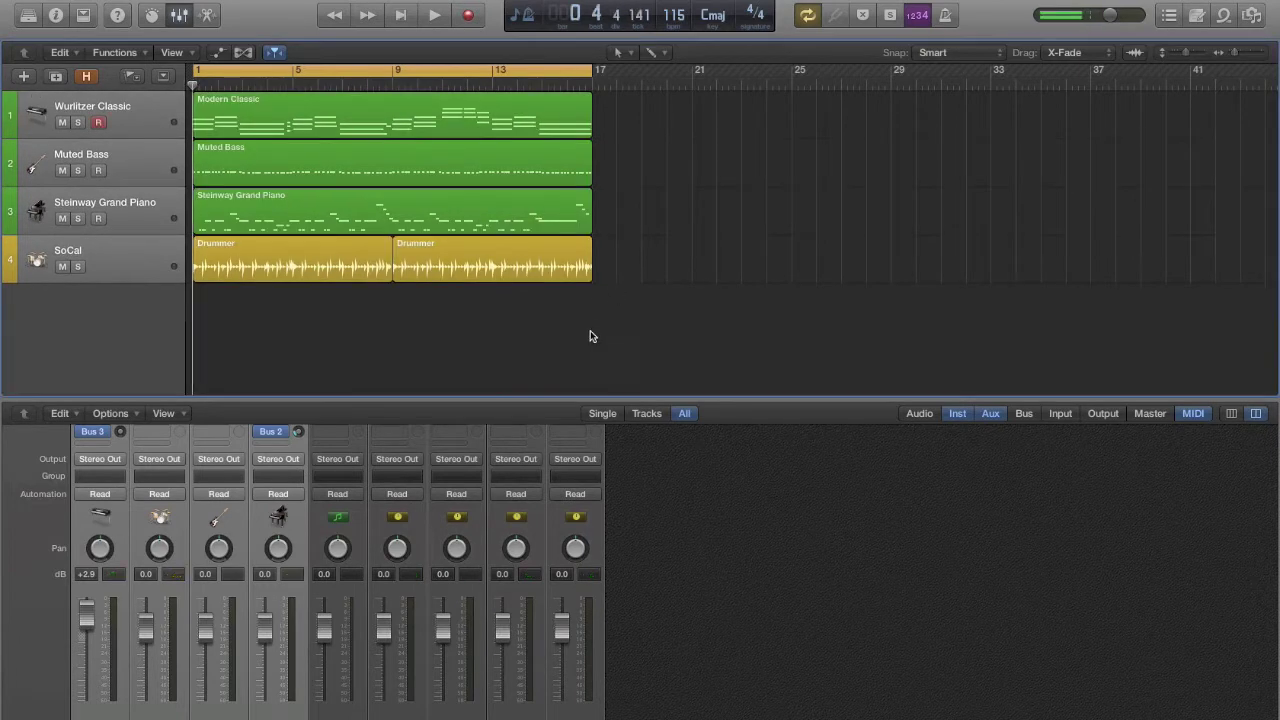
{"action": "key", "text": "space"}
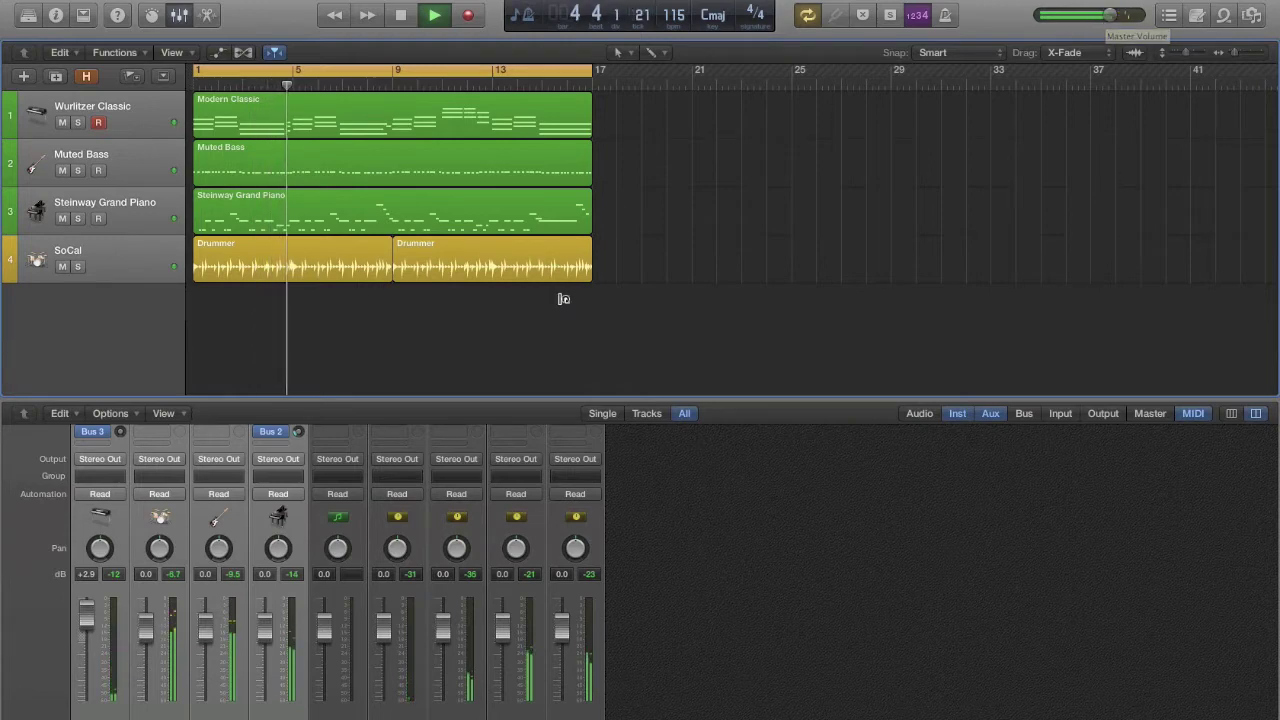
{"action": "left_click_drag", "start_coordinate": [150, 631], "coordinate": [148, 653]}
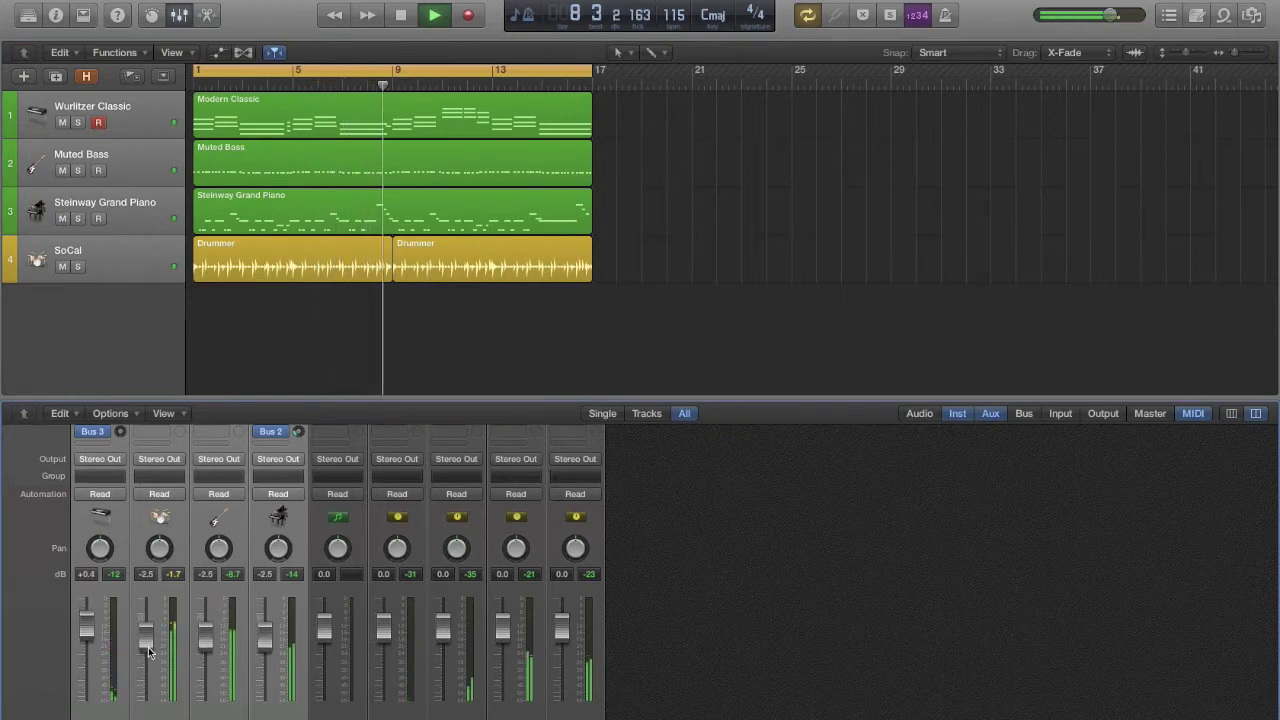
{"action": "key", "text": "space"}
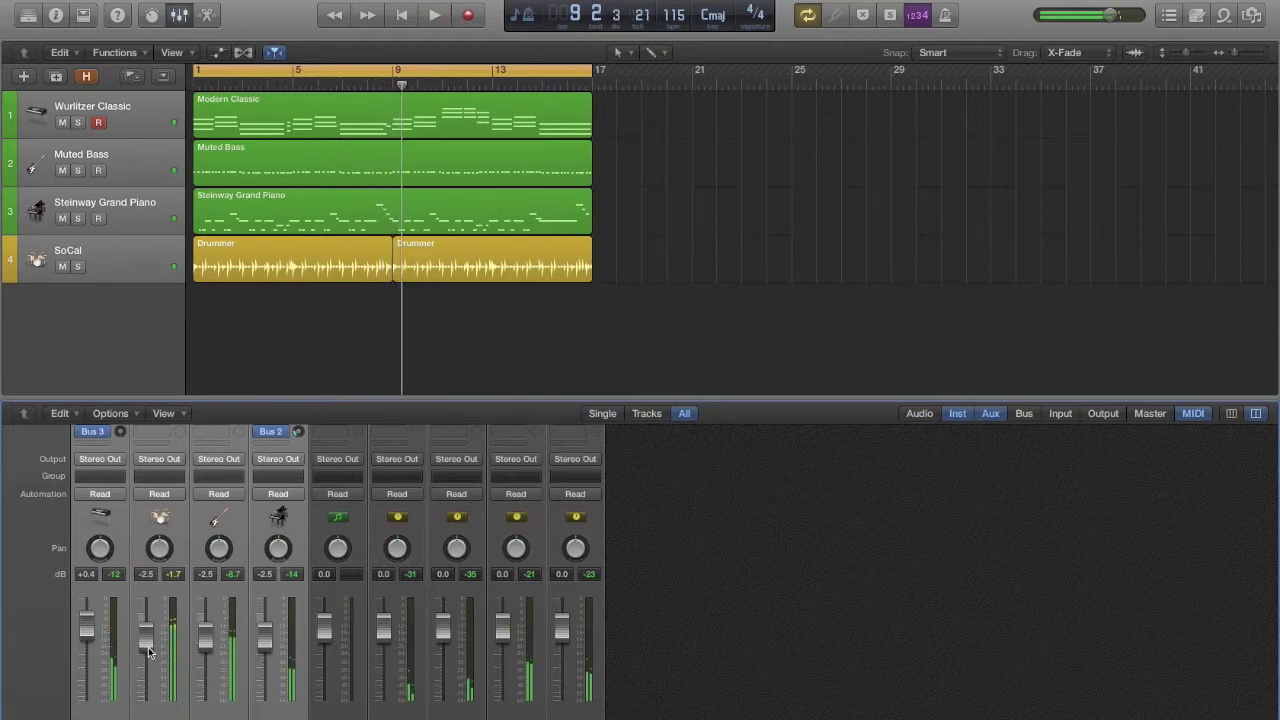
{"action": "key", "text": "Return"}
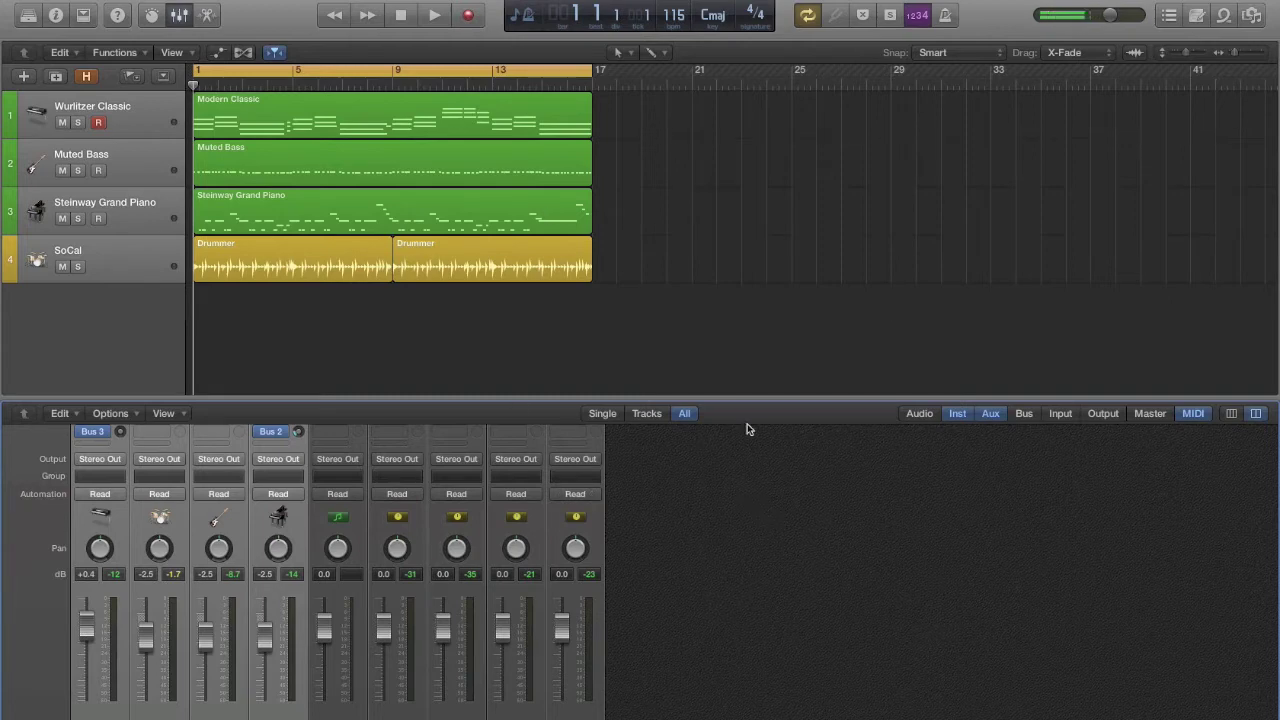
Step: Enlarge the mixer area to reveal the inputs, audio effects and sends of all channel strips
{"action": "left_click_drag", "start_coordinate": [764, 402], "coordinate": [765, 283]}
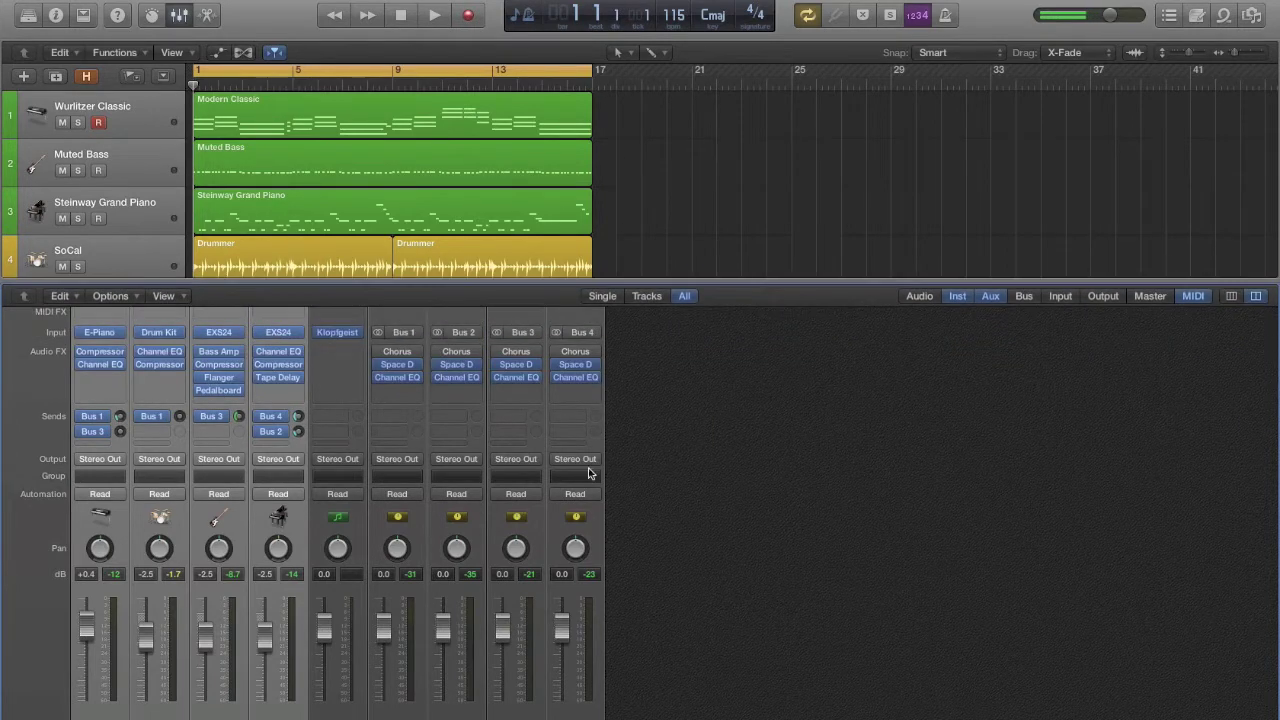
{"action": "scroll", "coordinate": [588, 476], "scroll_direction": "up", "scroll_amount": 3}
{"action": "scroll", "coordinate": [588, 474], "scroll_direction": "up", "scroll_amount": 2}
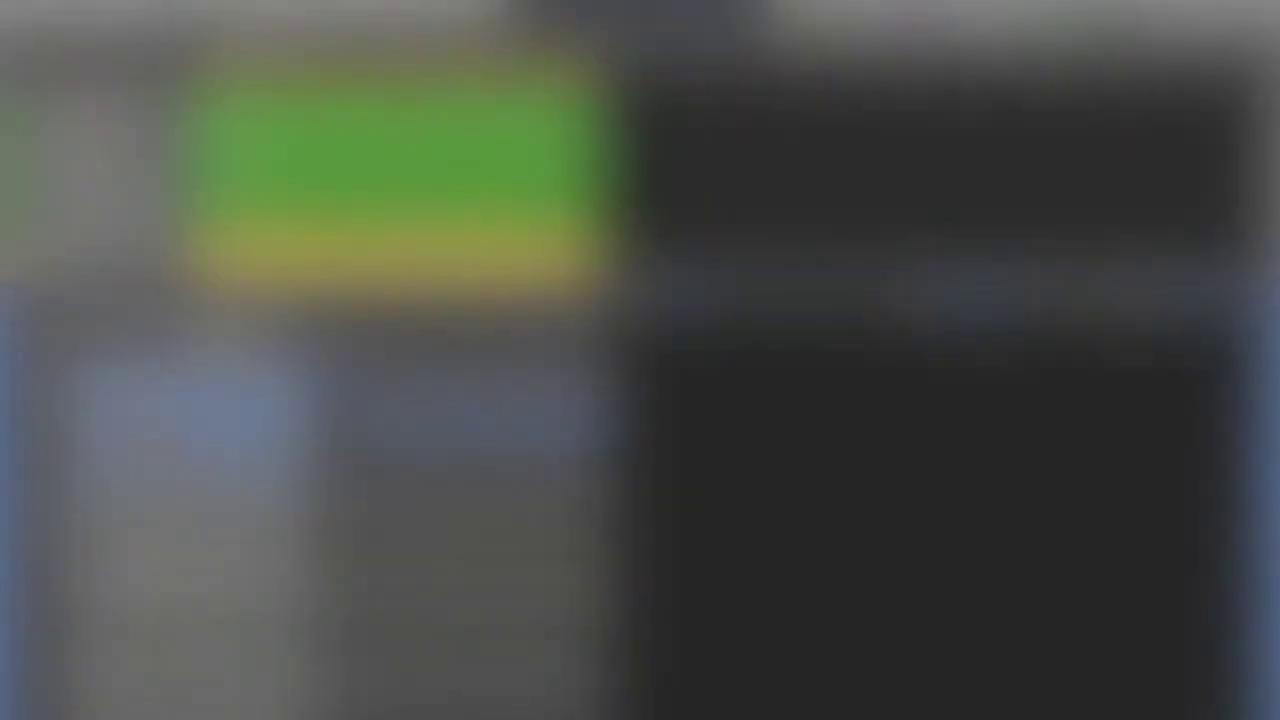
{"action": "scroll", "coordinate": [550, 670], "scroll_direction": "up", "scroll_amount": 1}
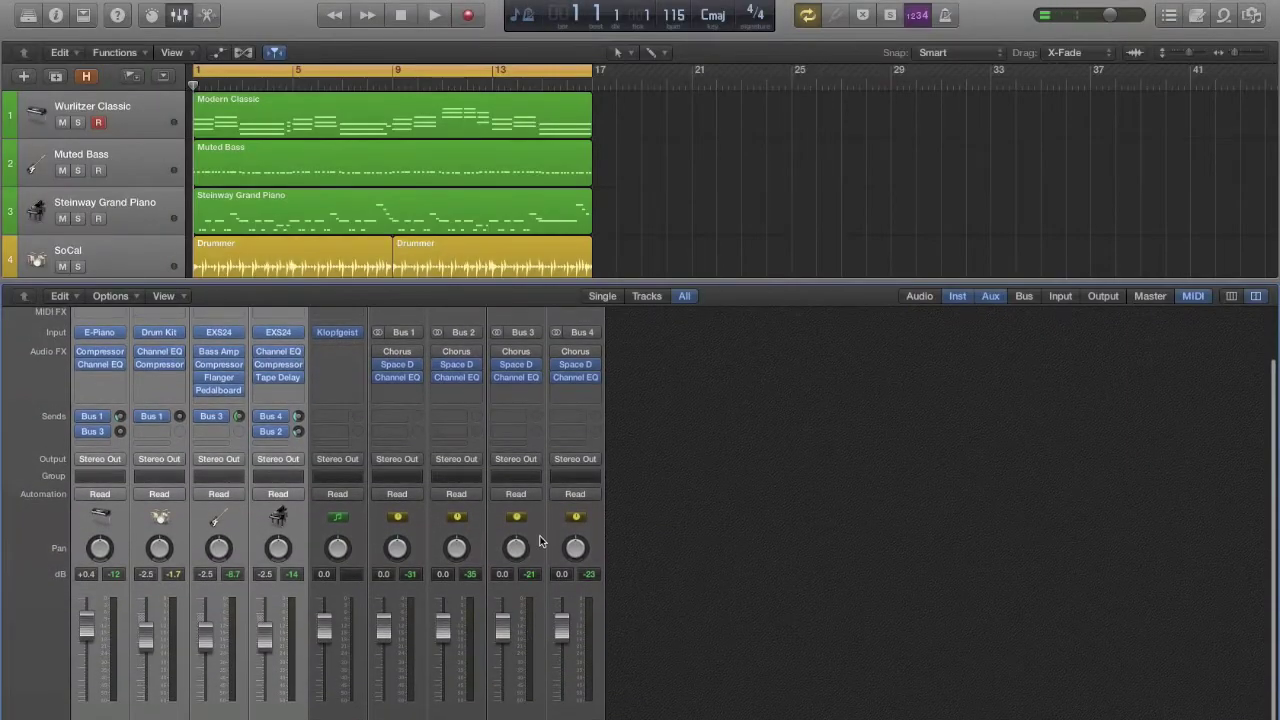
{"action": "scroll", "coordinate": [541, 546], "scroll_direction": "up", "scroll_amount": 2}
{"action": "scroll", "coordinate": [540, 546], "scroll_direction": "down", "scroll_amount": 2}
{"action": "scroll", "coordinate": [304, 506], "scroll_direction": "up", "scroll_amount": 3}
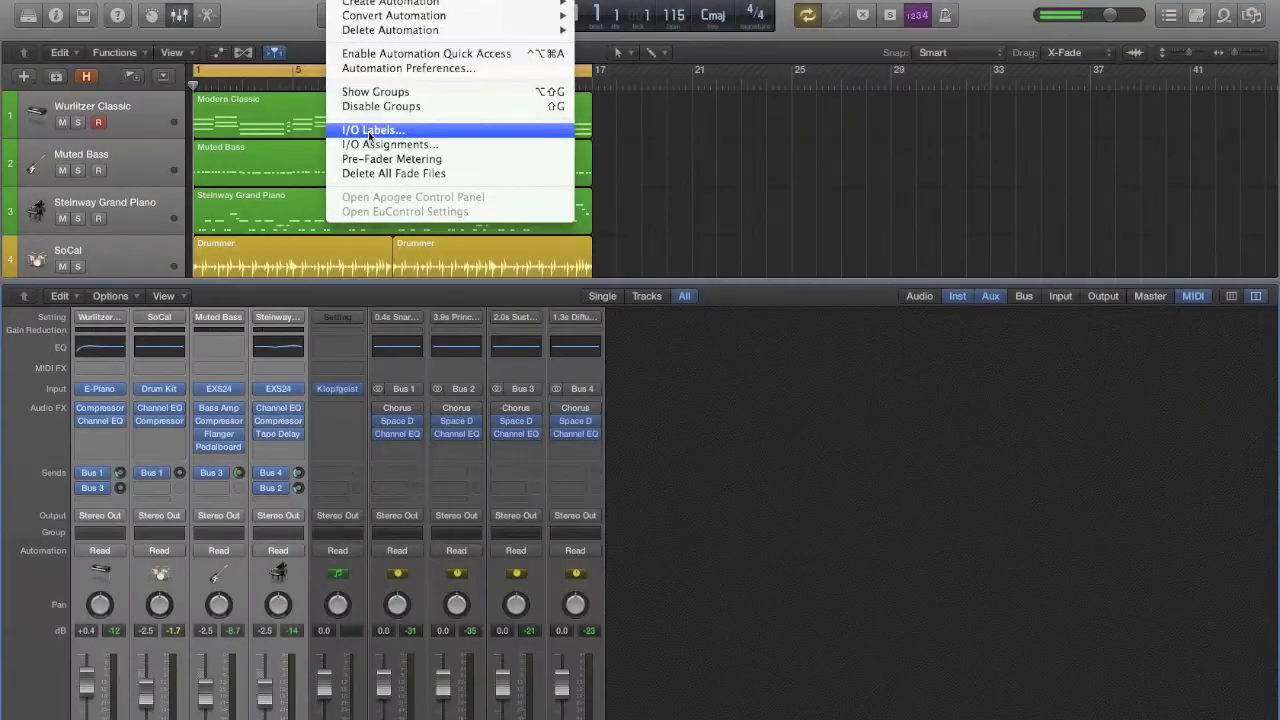
Step: Open the I/O Labels window, move it away from the instrument channel strips and locate the bus entries
{"action": "left_click", "coordinate": [368, 130]}
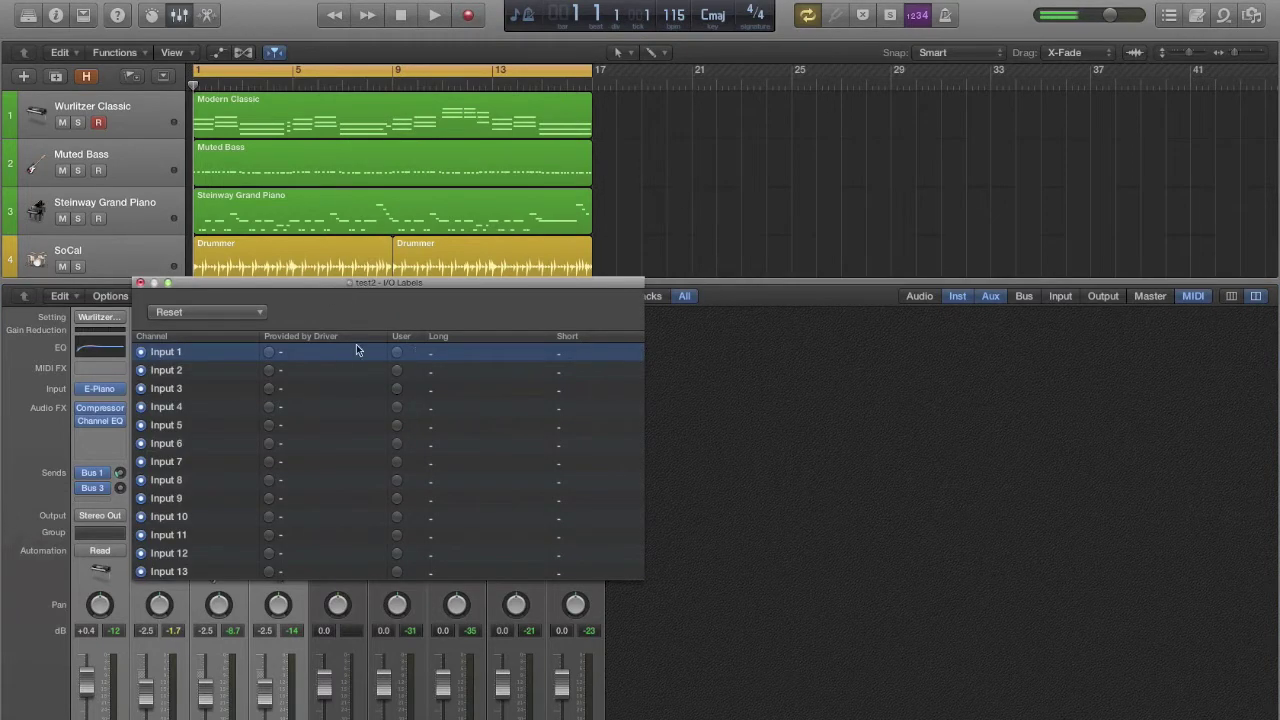
{"action": "left_click_drag", "start_coordinate": [305, 285], "coordinate": [708, 229]}
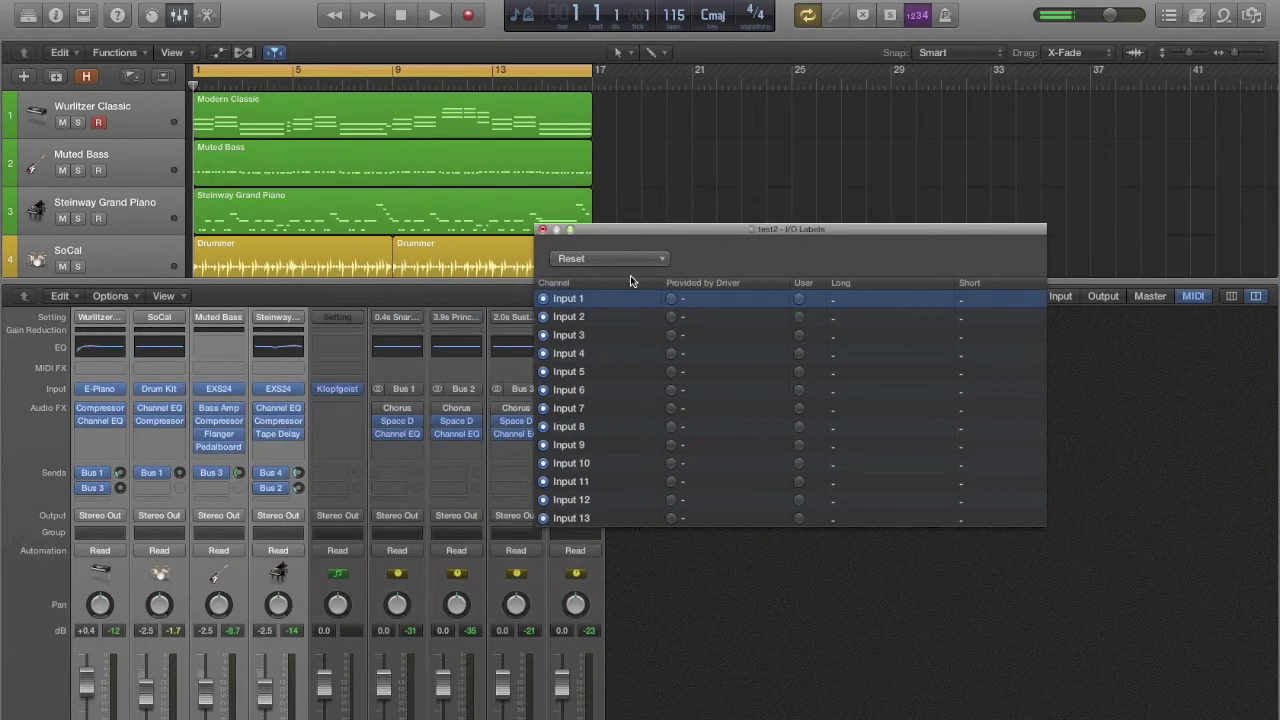
{"action": "scroll", "coordinate": [650, 325], "scroll_direction": "down", "scroll_amount": 20}
{"action": "scroll", "coordinate": [657, 335], "scroll_direction": "down", "scroll_amount": 20}
{"action": "scroll", "coordinate": [657, 335], "scroll_direction": "up", "scroll_amount": 20}
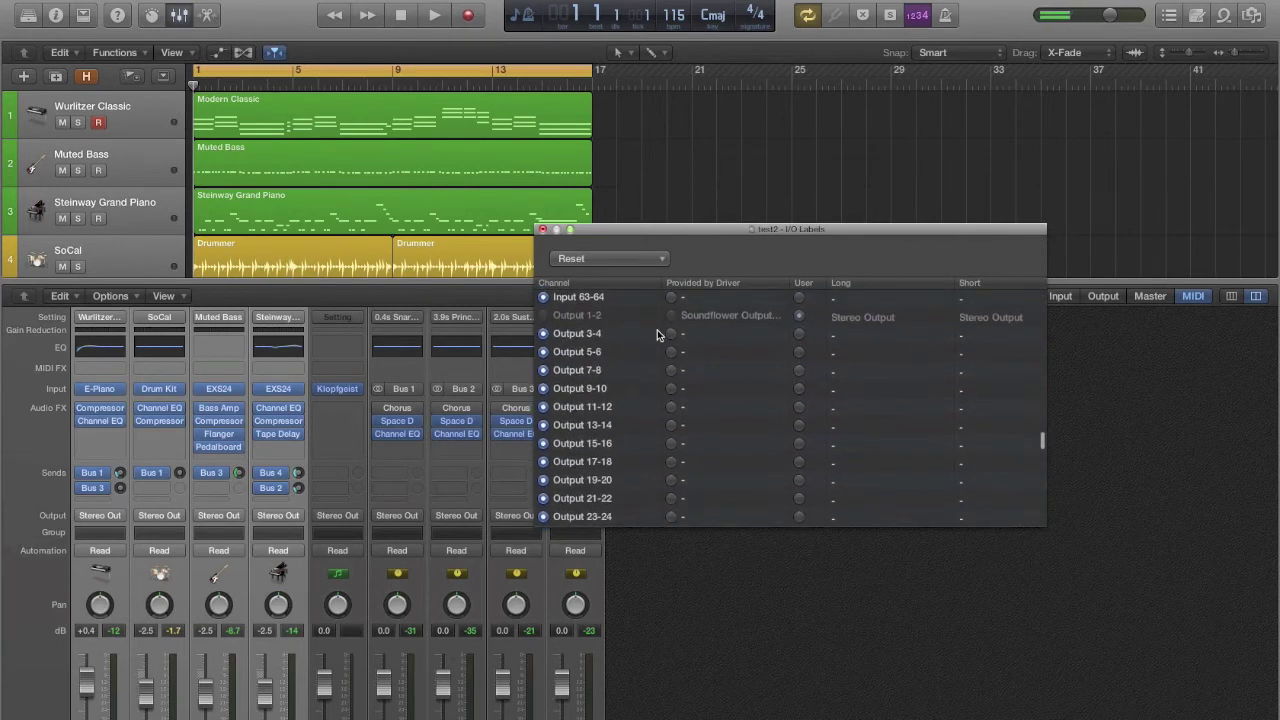
{"action": "scroll", "coordinate": [655, 358], "scroll_direction": "down", "scroll_amount": 15}
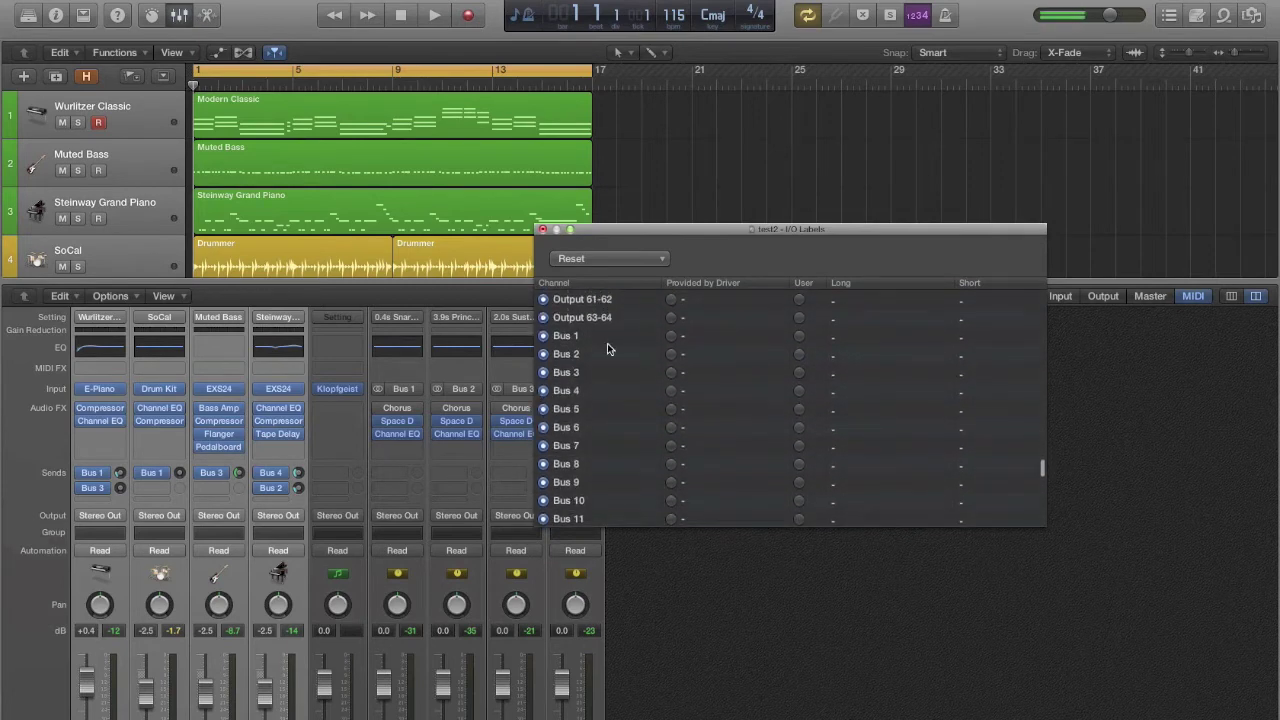
{"action": "scroll", "coordinate": [642, 600], "scroll_direction": "down", "scroll_amount": 3}
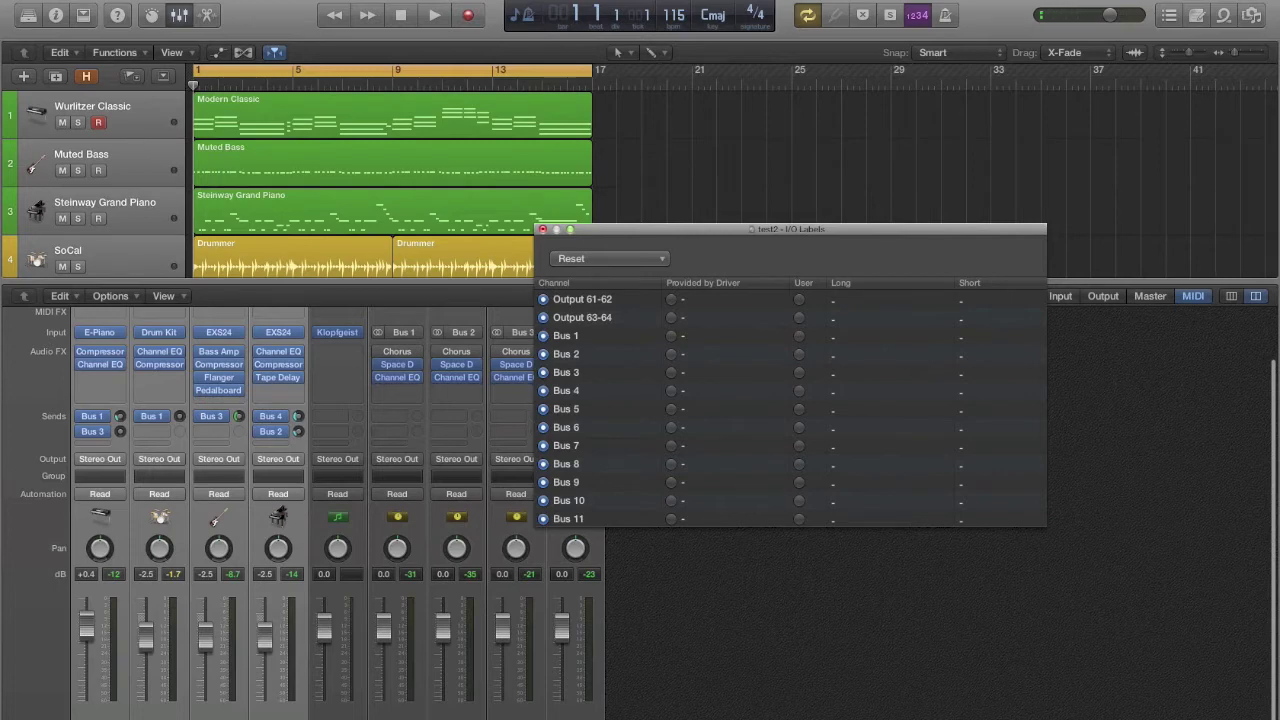
Step: Switch Bus 1 to a user-defined label and set its long name to "Small Room Snare Chamber"
{"action": "left_click", "coordinate": [709, 337]}
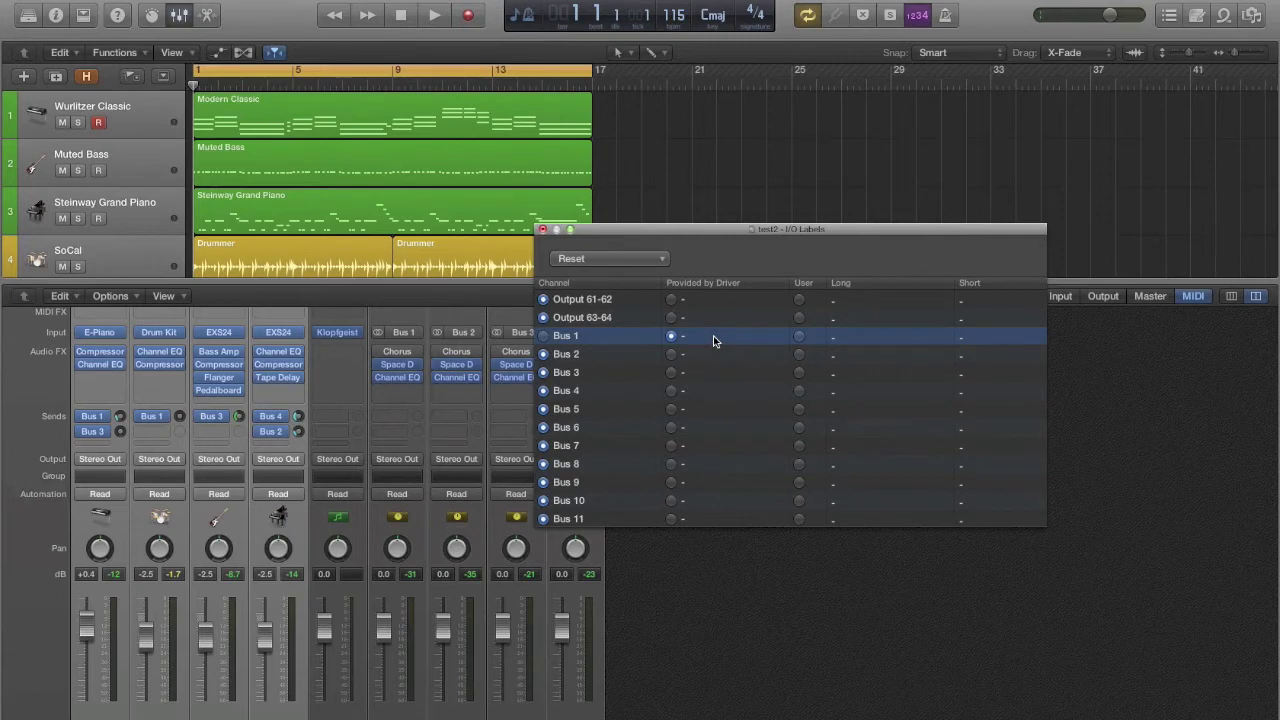
{"action": "left_click", "coordinate": [799, 336]}
{"action": "double_click", "coordinate": [886, 337]}
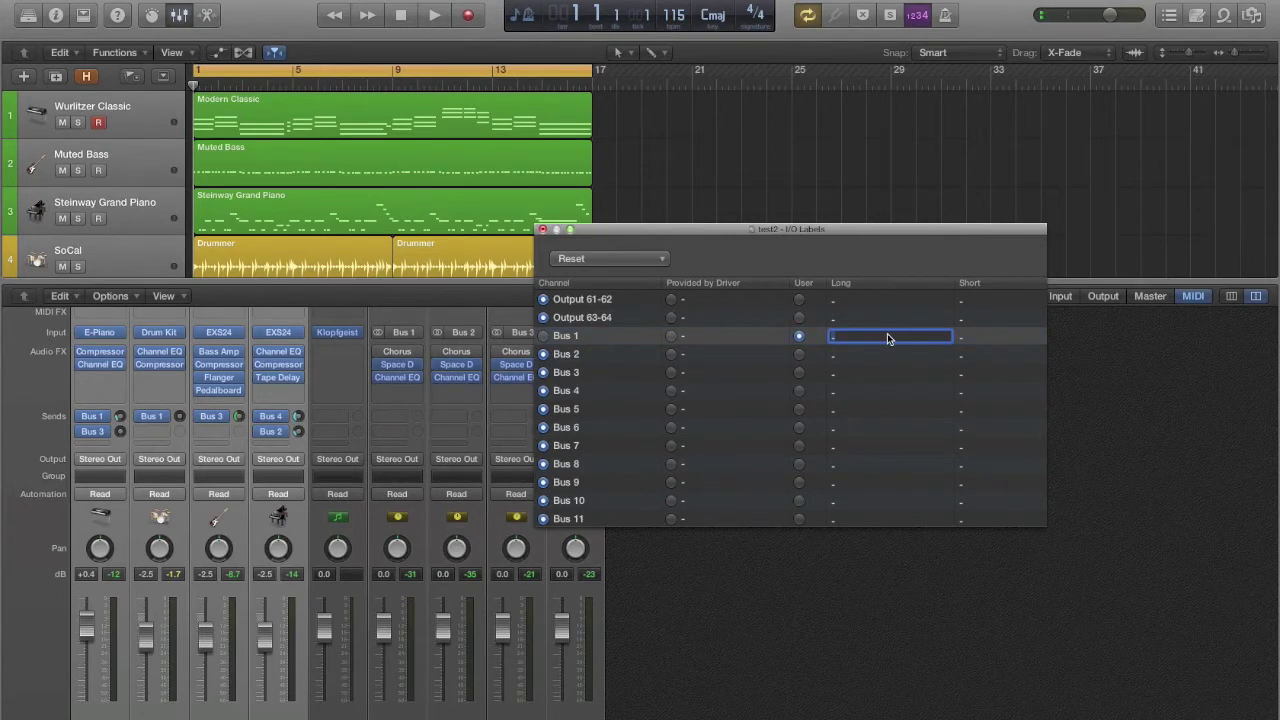
{"action": "type", "text": "Sma"}
{"action": "type", "text": "ll Room S"}
{"action": "type", "text": "nar"}
{"action": "type", "text": "e Cha"}
{"action": "type", "text": "mber"}
{"action": "key", "text": "Return"}
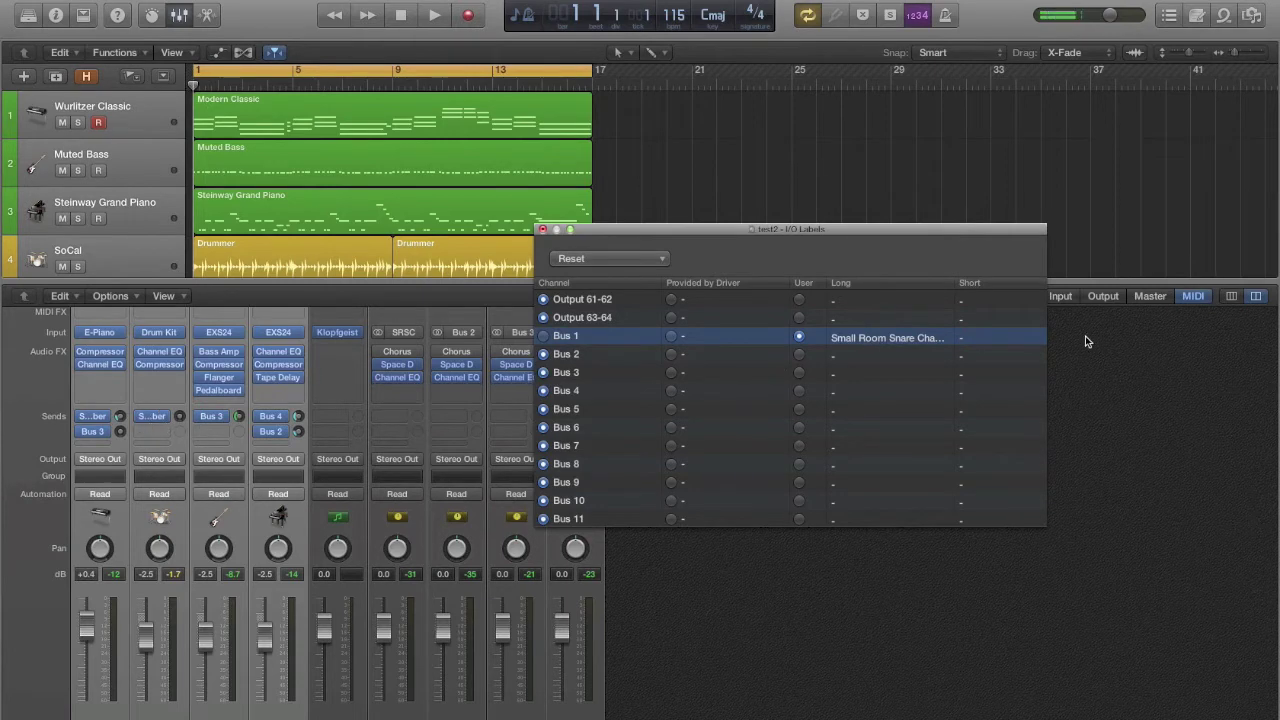
Step: Set the short name of Bus 1 to "srsc"
{"action": "double_click", "coordinate": [973, 339]}
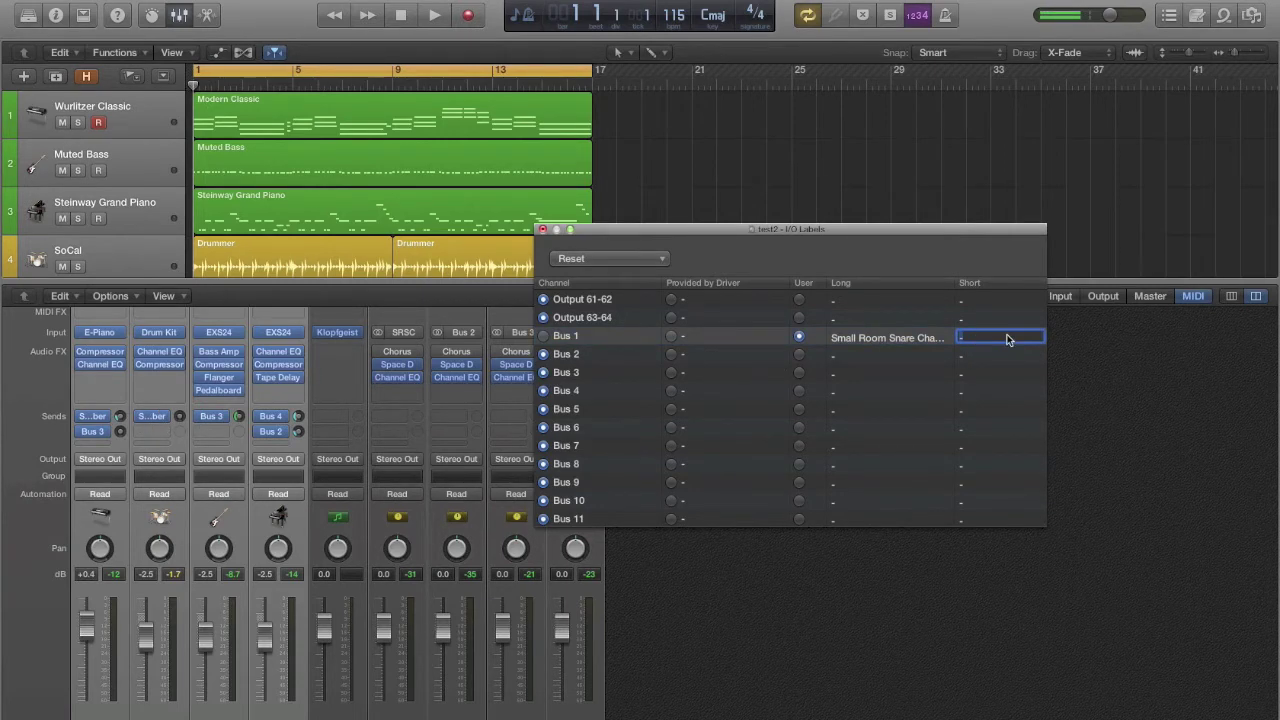
{"action": "type", "text": "srsc"}
{"action": "key", "text": "Return"}
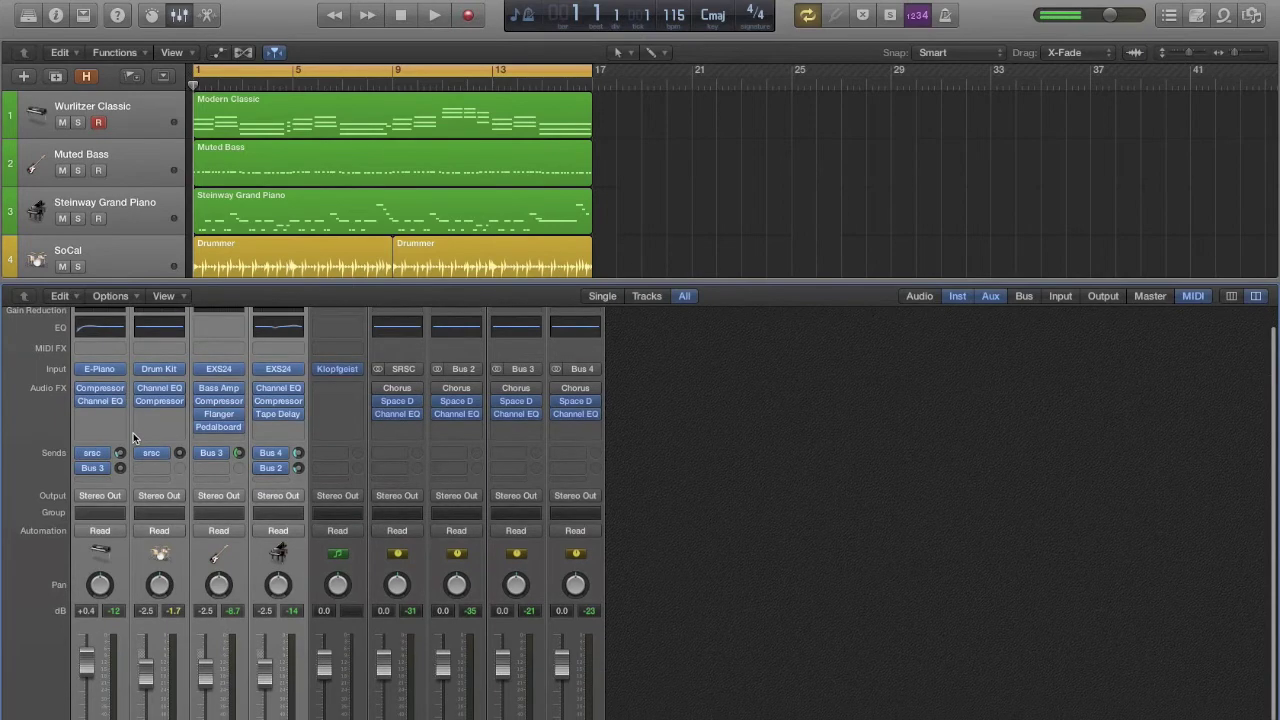
{"action": "mouse_move", "coordinate": [135, 470]}
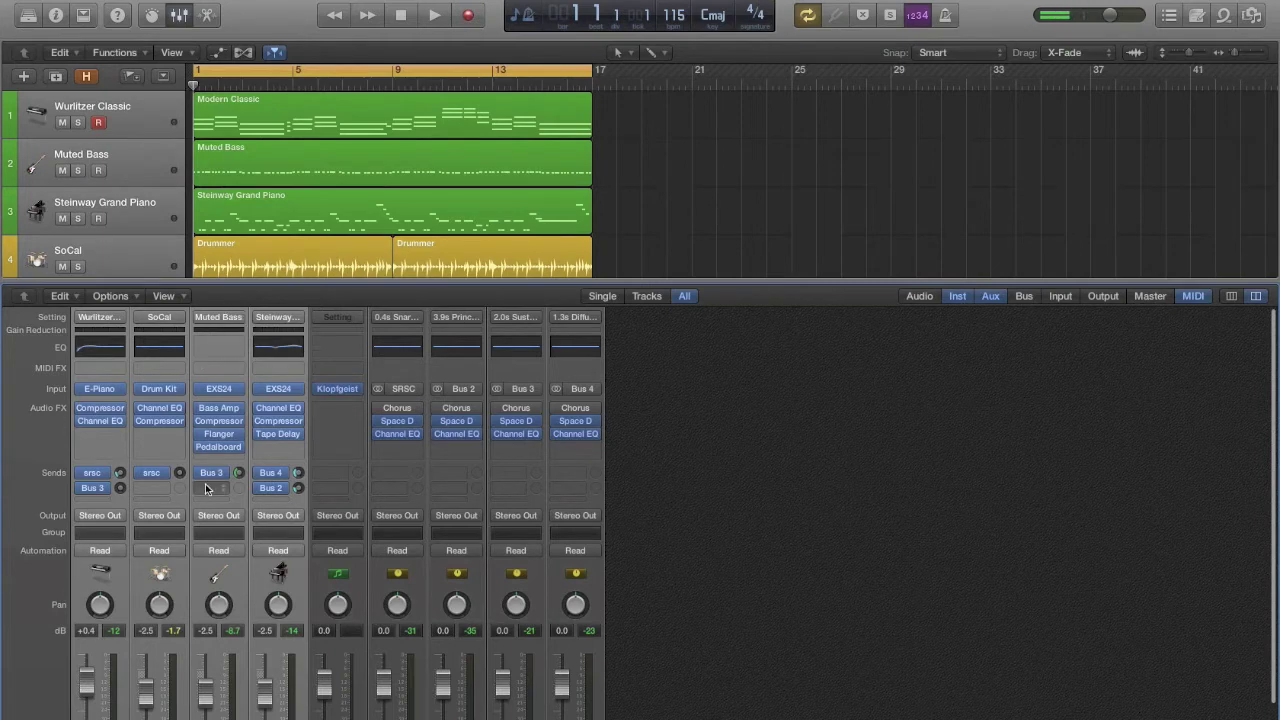
{"action": "scroll", "coordinate": [501, 493], "scroll_direction": "down", "scroll_amount": 3}
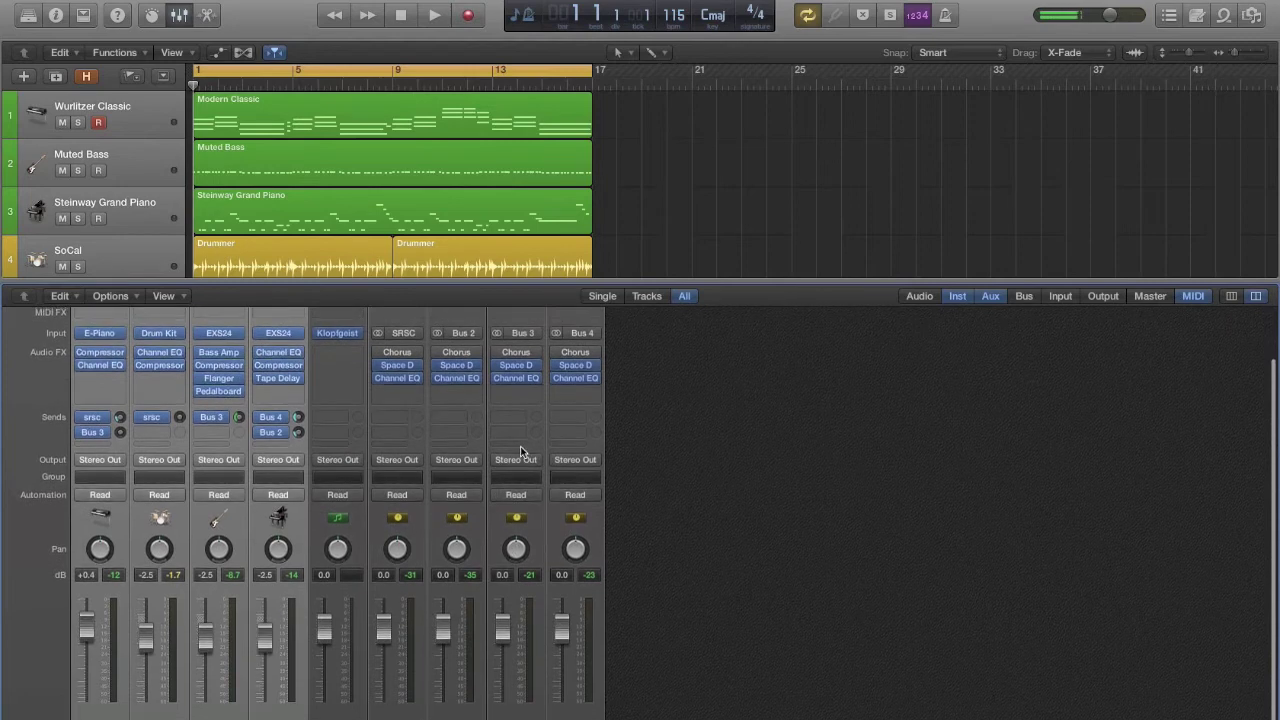
{"action": "scroll", "coordinate": [519, 448], "scroll_direction": "up", "scroll_amount": 3}
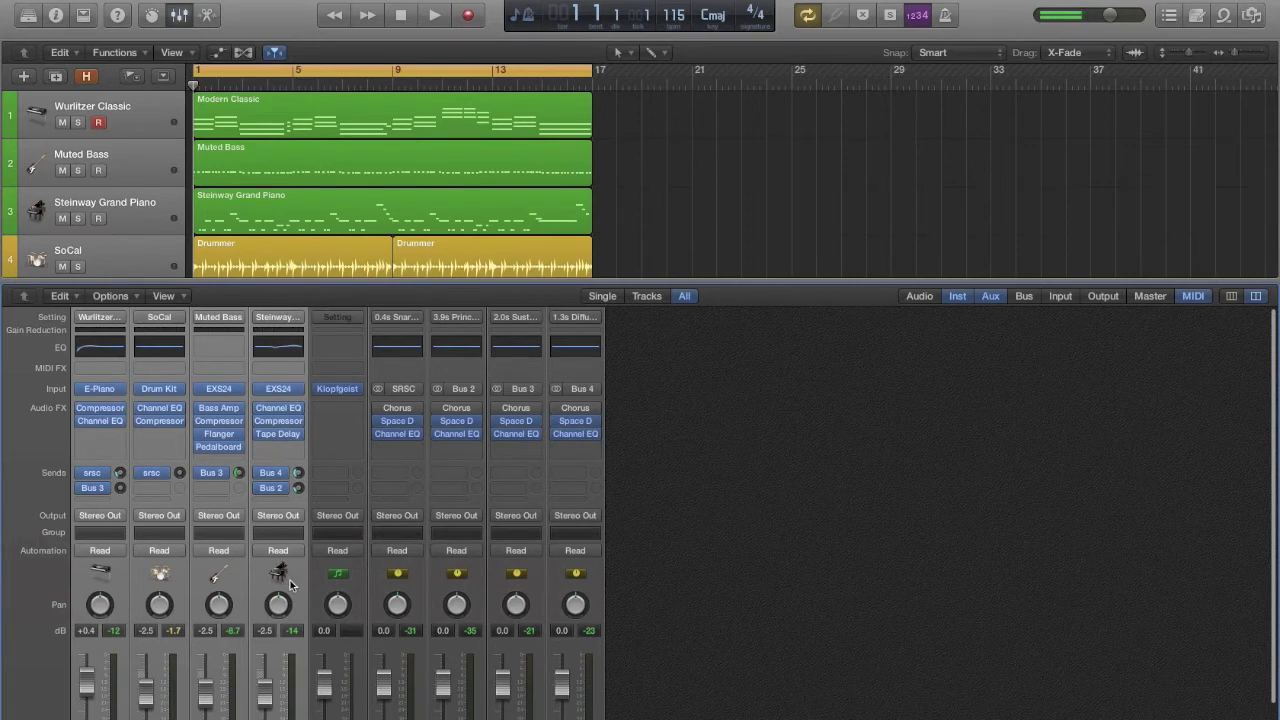
Step: Play the Steinway Grand Piano alone, turn its Bus 4 and Bus 2 sends fully down, and raise both again
{"action": "scroll", "coordinate": [290, 585], "scroll_direction": "down", "scroll_amount": 3}
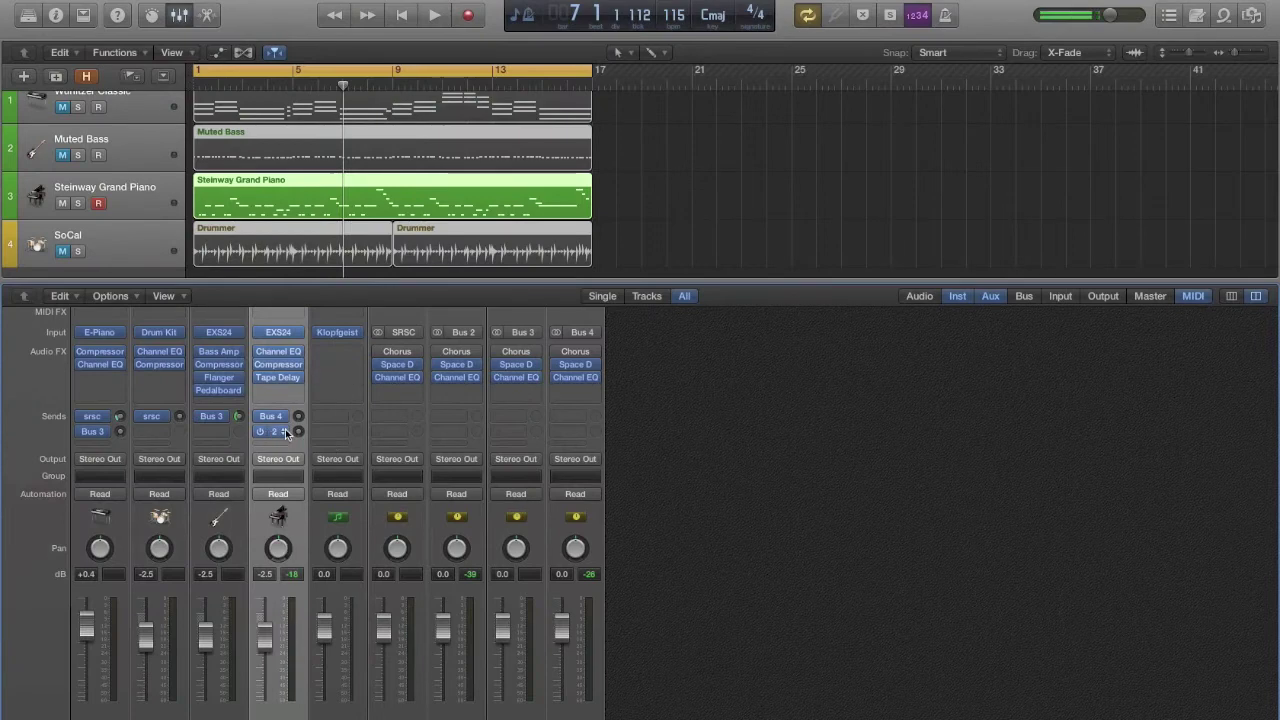
{"action": "left_click_drag", "start_coordinate": [301, 420], "coordinate": [301, 384]}
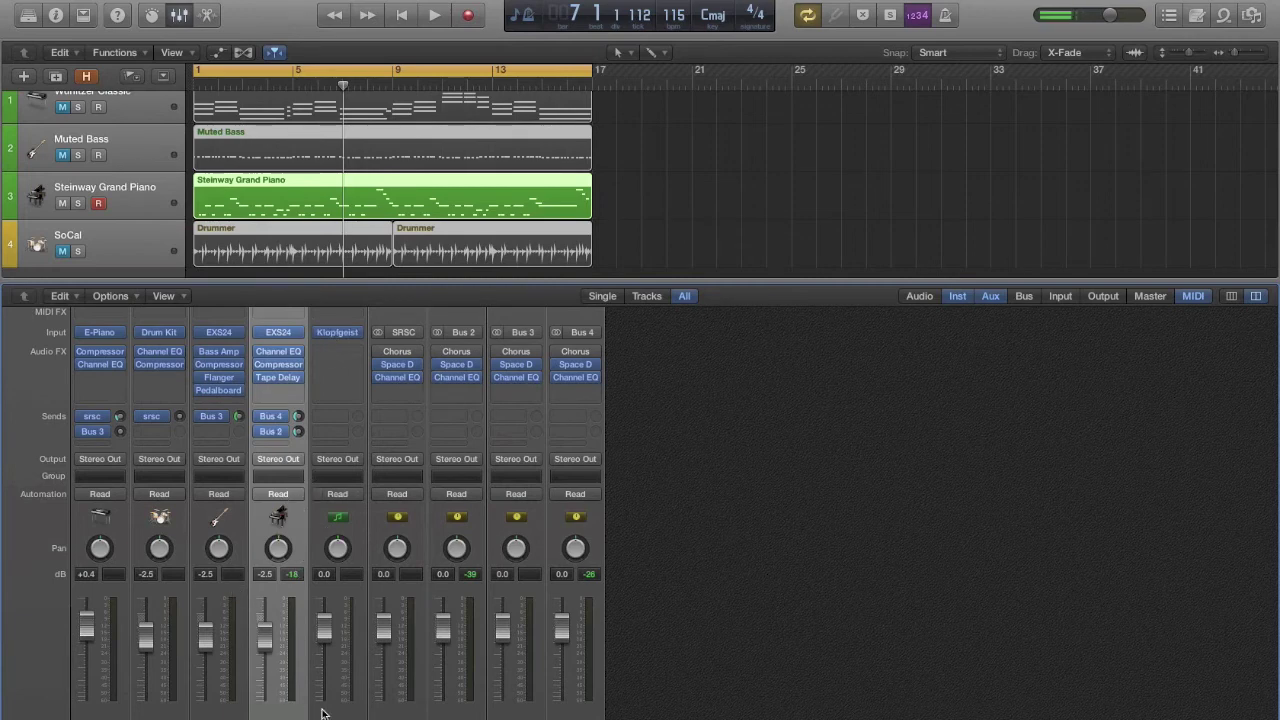
{"action": "key", "text": "space"}
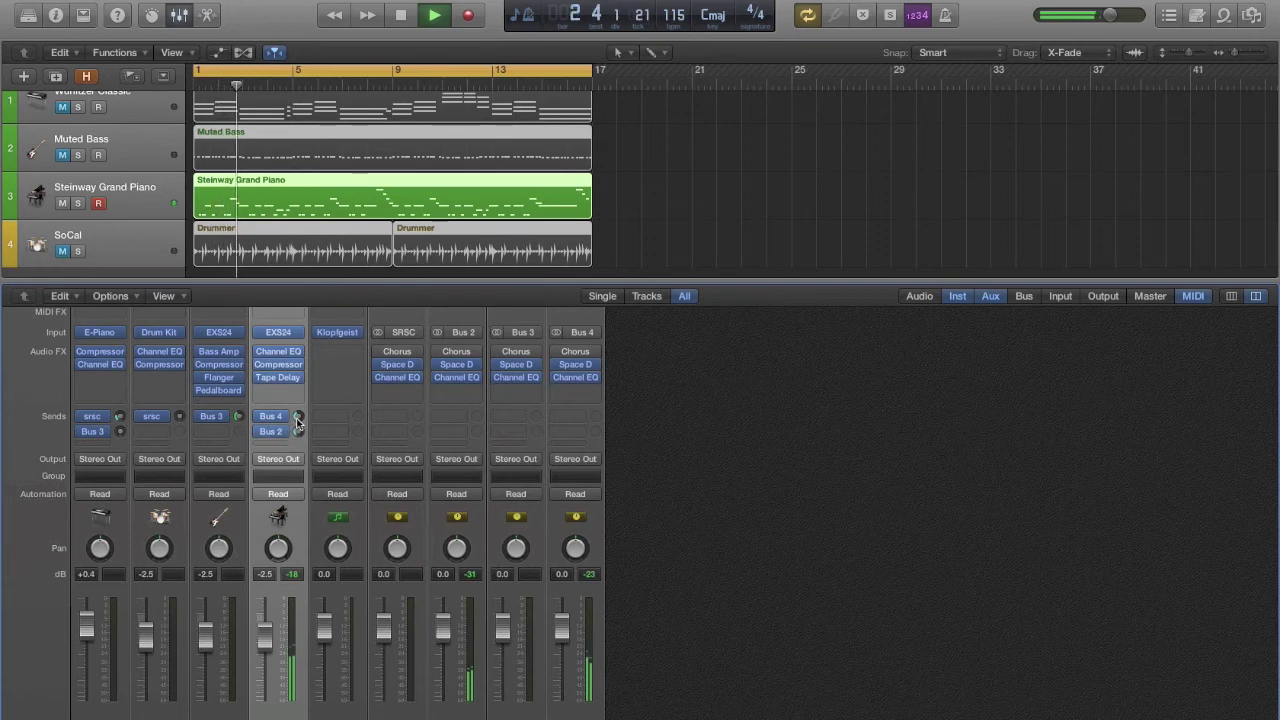
{"action": "left_click_drag", "start_coordinate": [297, 419], "coordinate": [316, 510]}
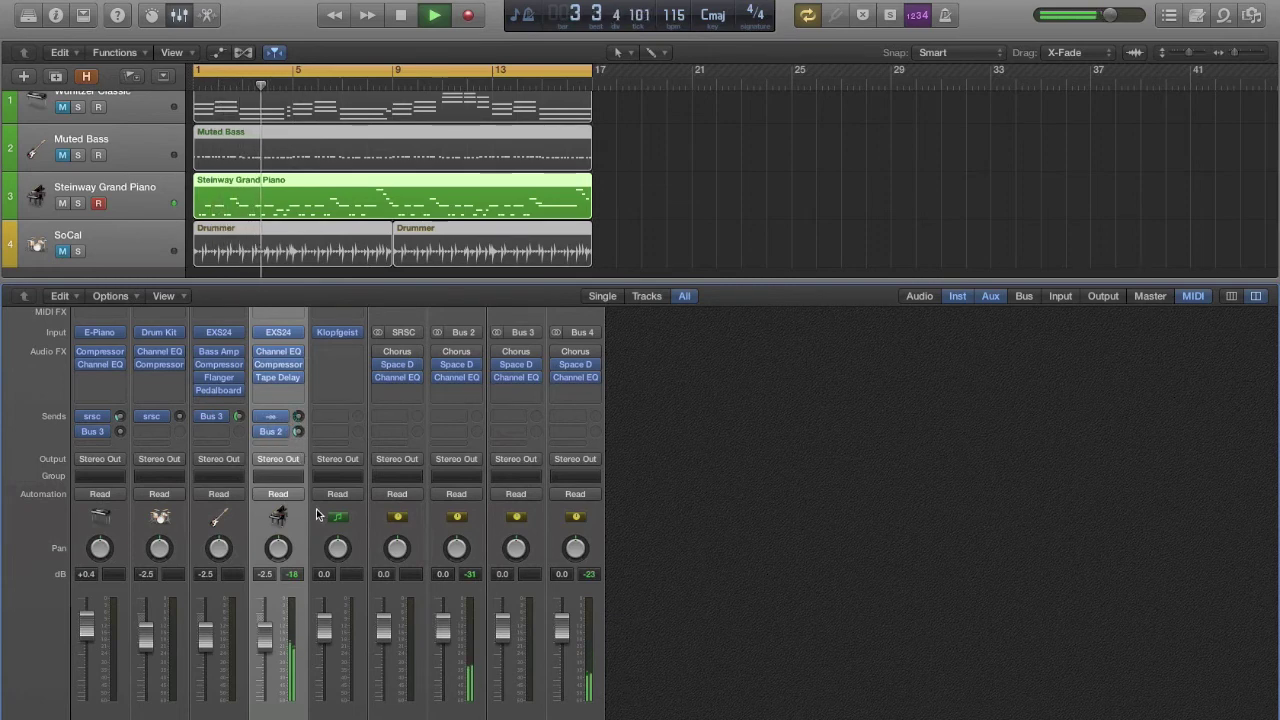
{"action": "left_click_drag", "start_coordinate": [298, 432], "coordinate": [317, 667]}
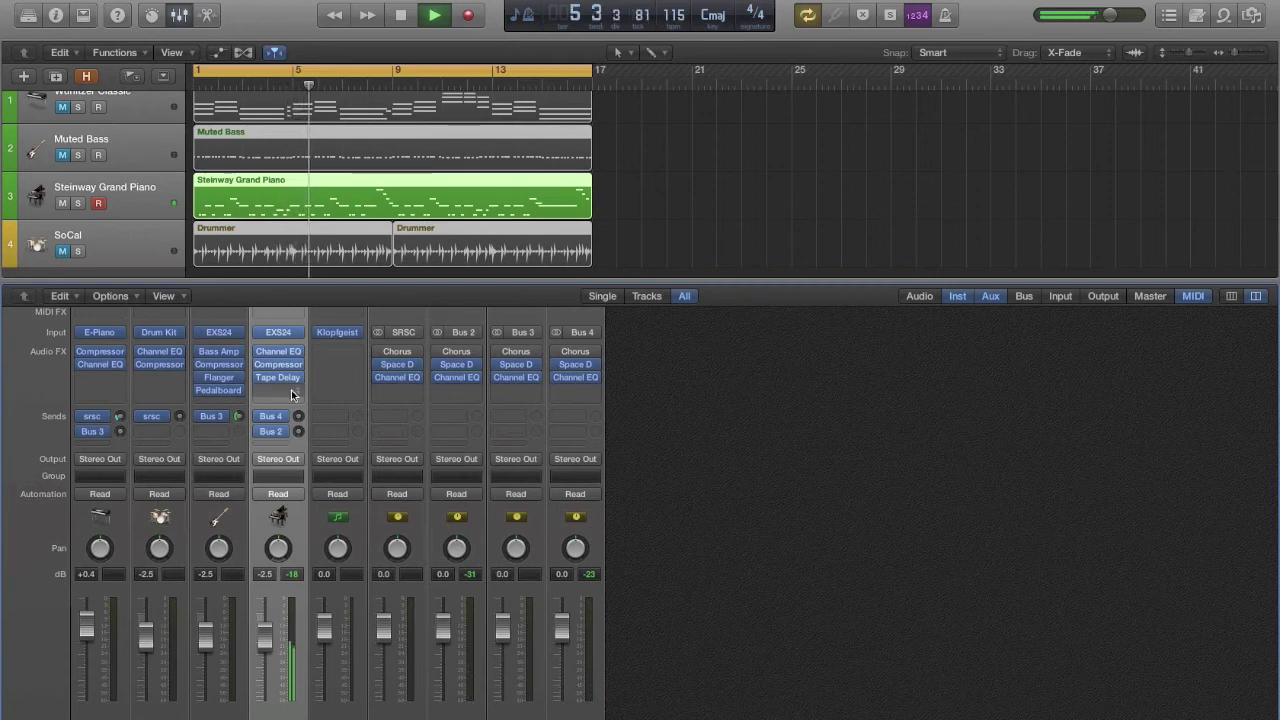
{"action": "left_click_drag", "start_coordinate": [299, 420], "coordinate": [280, 342]}
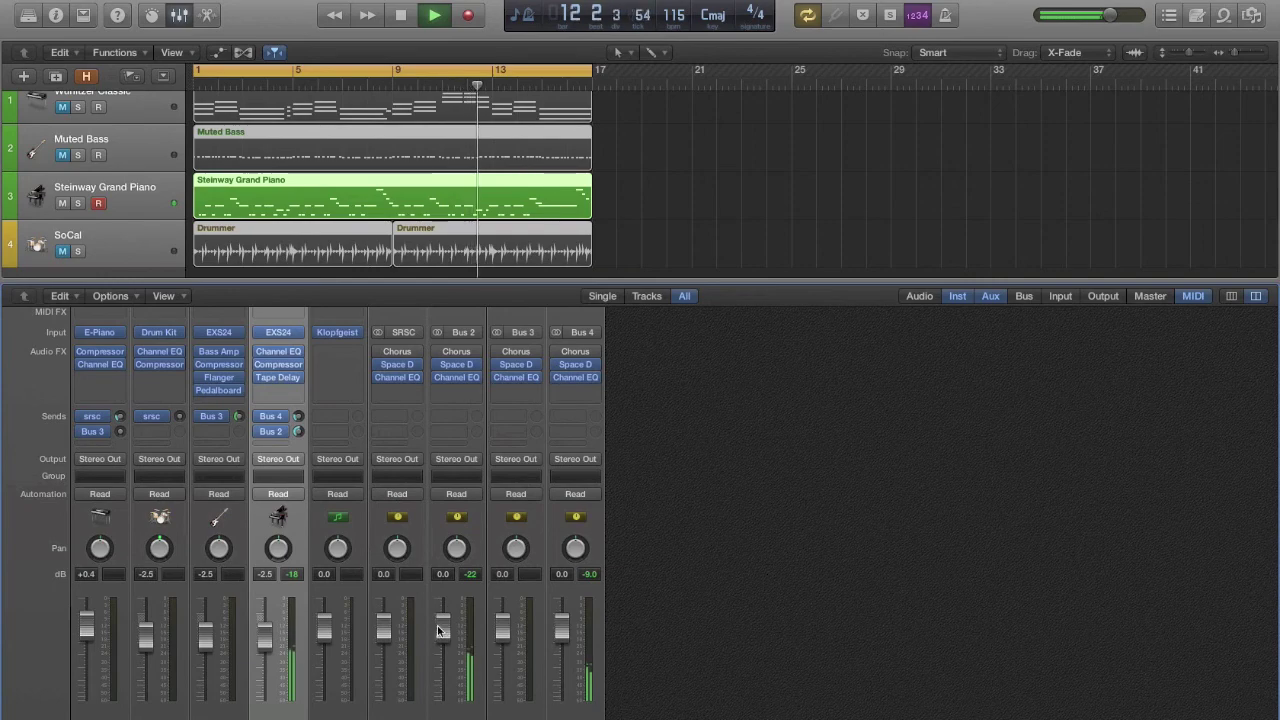
Step: Pull the Bus 2 aux fader fully down, bring it back to +0.2 dB, and stop playback
{"action": "left_click_drag", "start_coordinate": [438, 626], "coordinate": [438, 719]}
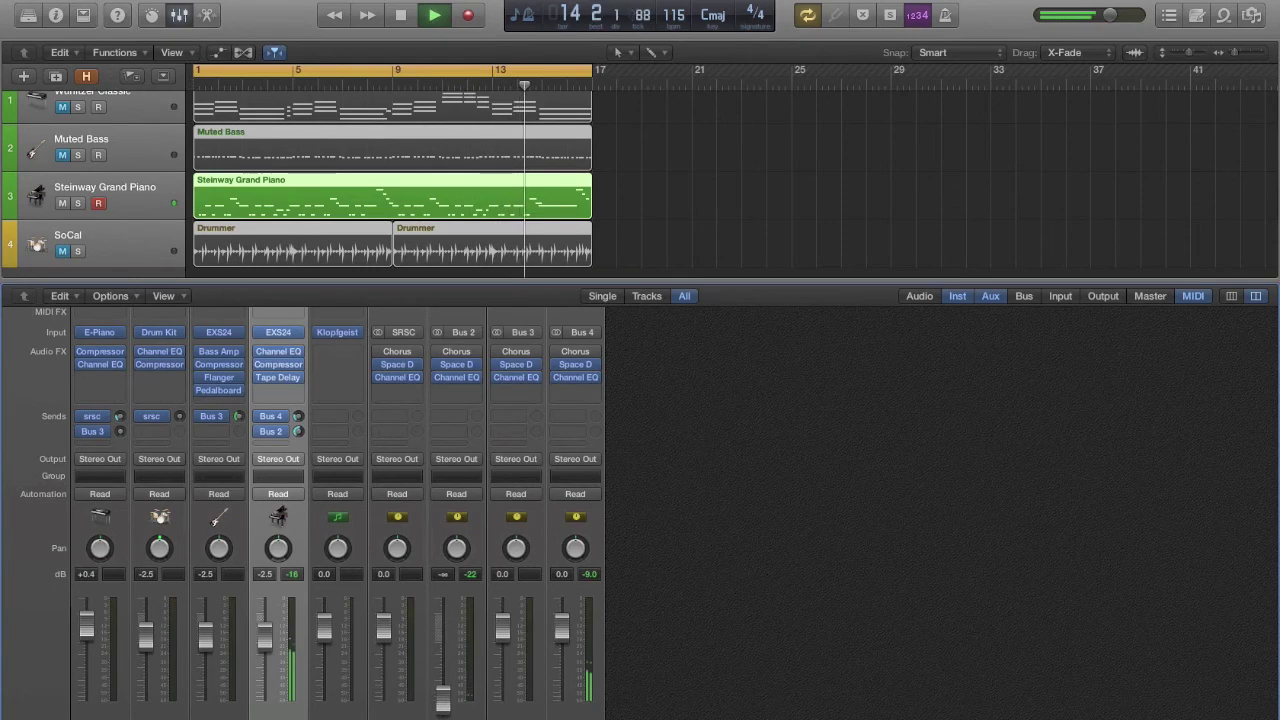
{"action": "left_click_drag", "start_coordinate": [438, 719], "coordinate": [450, 626]}
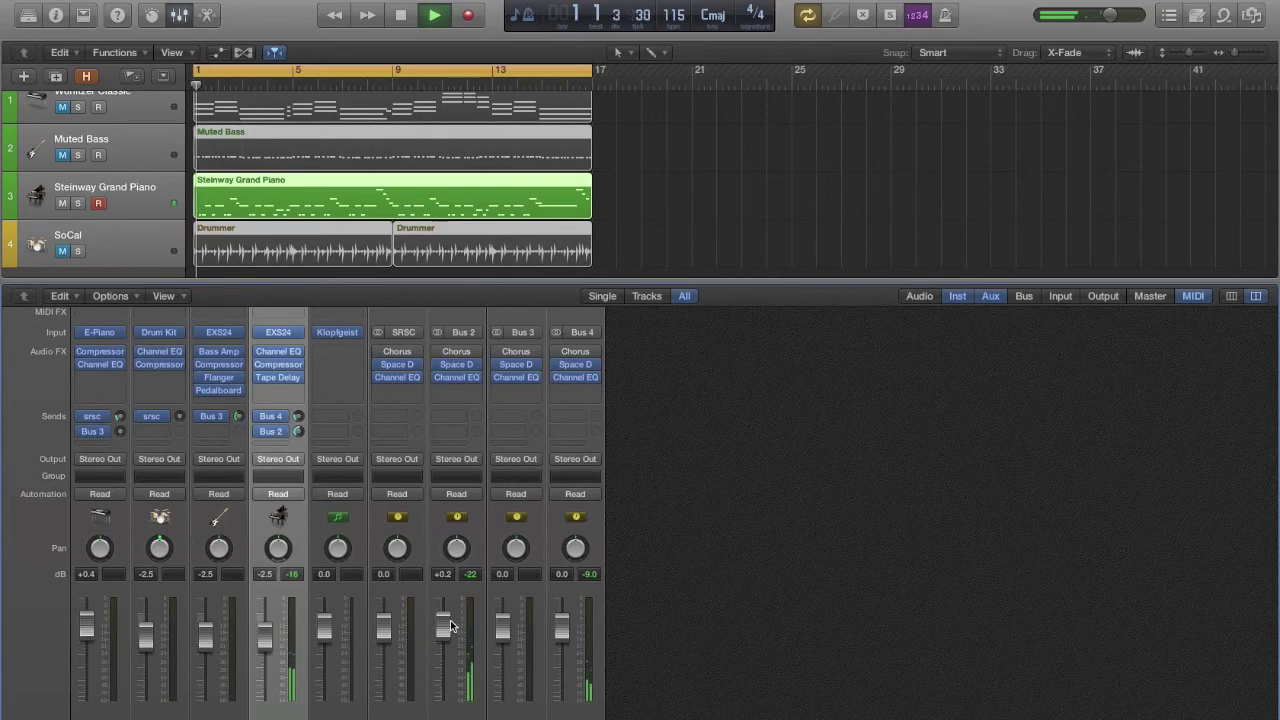
{"action": "key", "text": "space"}
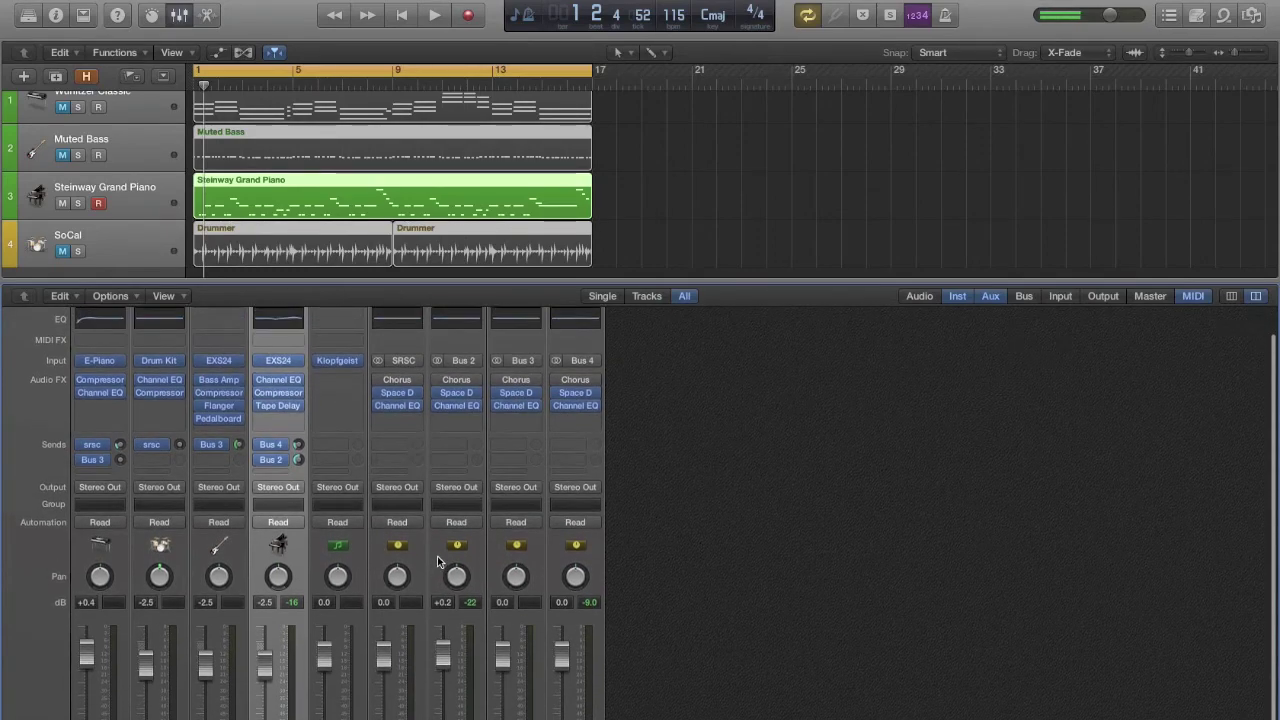
{"action": "scroll", "coordinate": [437, 556], "scroll_direction": "up", "scroll_amount": 3}
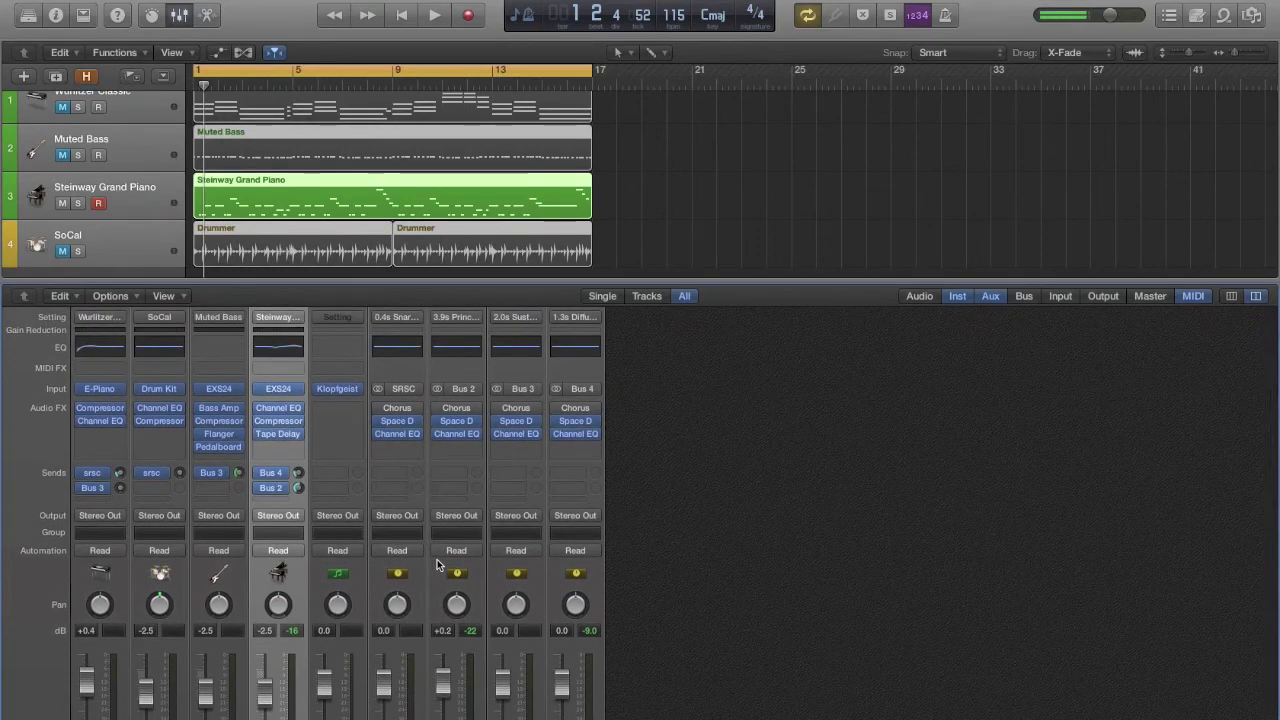